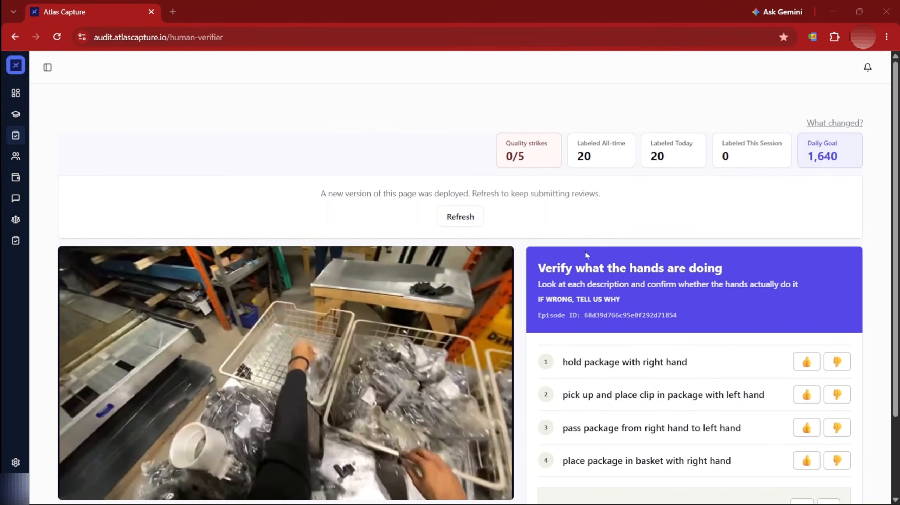
Collapse the navigation sidebar and replay the package segment's video from the start at 0.5x speed
scroll(585, 252, down, 3)
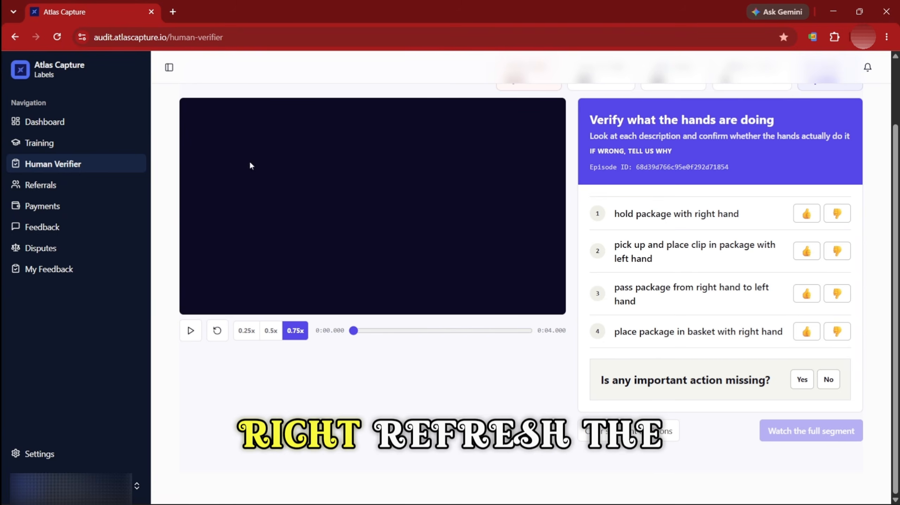
click(168, 67)
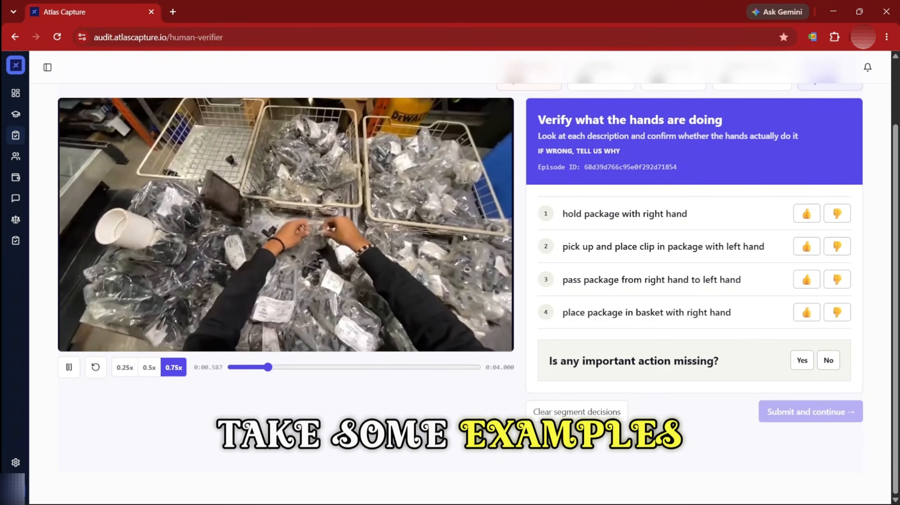
scroll(443, 237, up, 2)
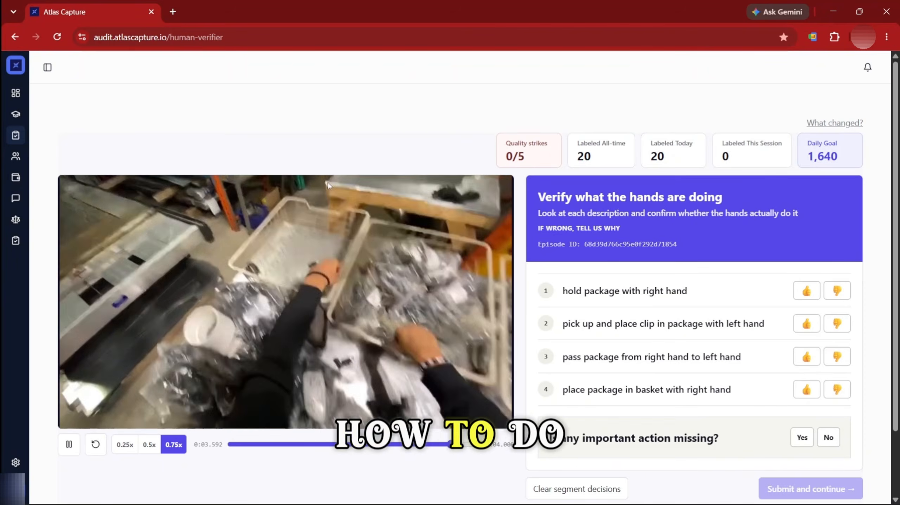
scroll(384, 239, down, 2)
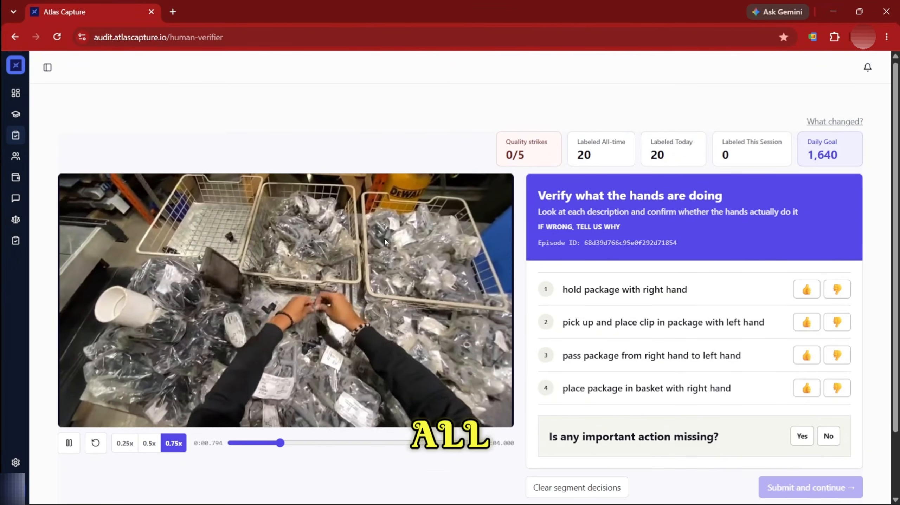
scroll(389, 239, up, 2)
scroll(391, 242, down, 2)
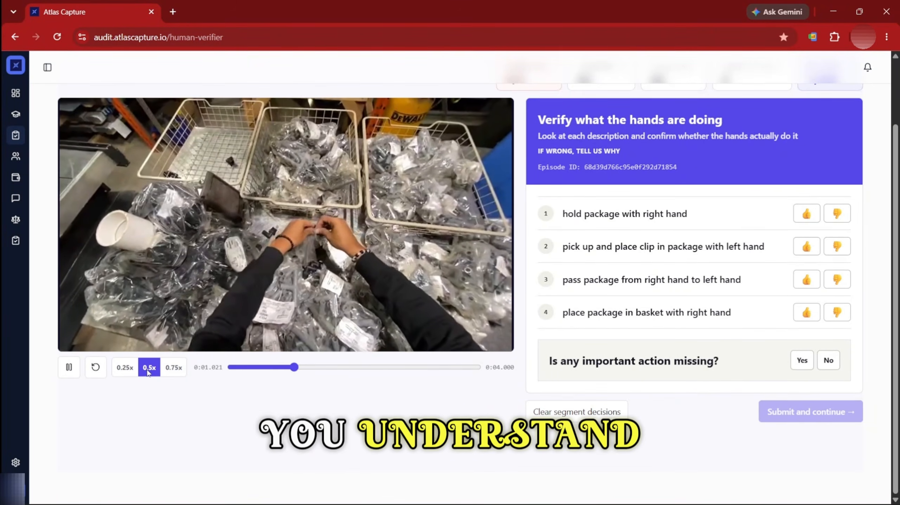
click(95, 368)
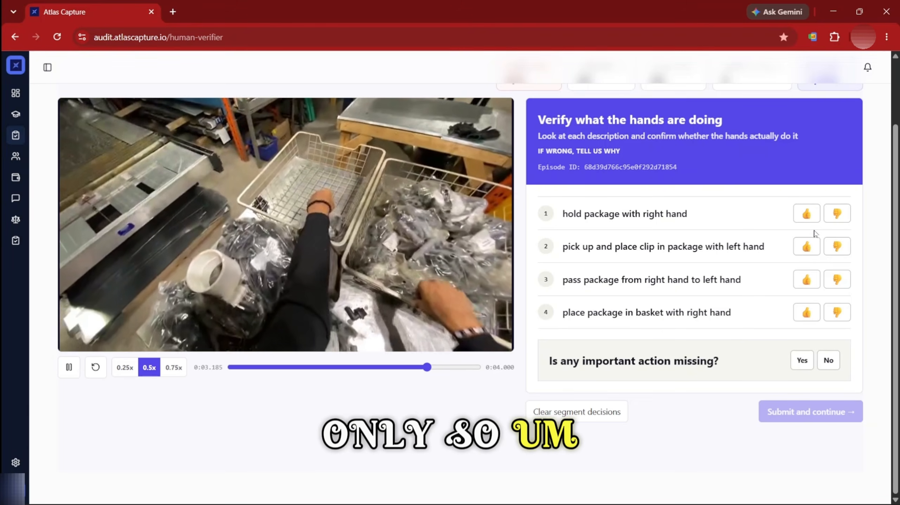
Reject the description "hold package with right hand" with the reasons Wrong action and Wrong hand
click(833, 216)
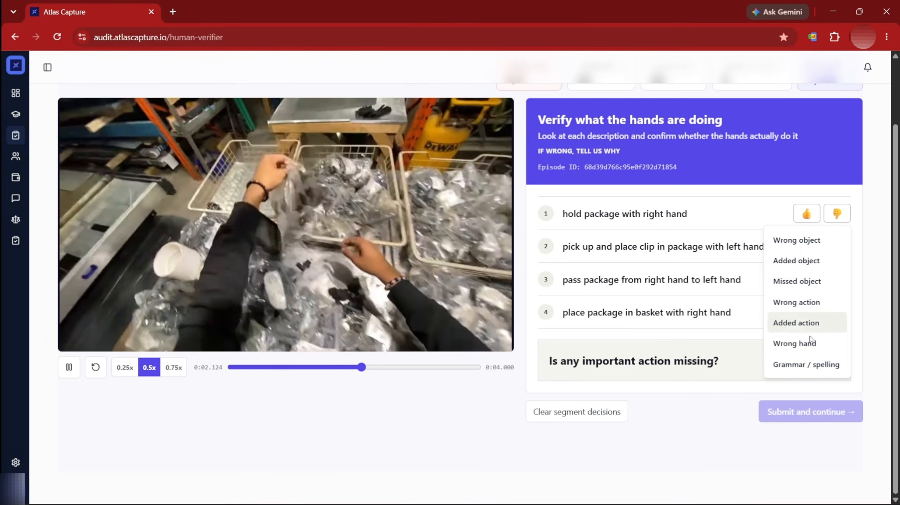
click(810, 303)
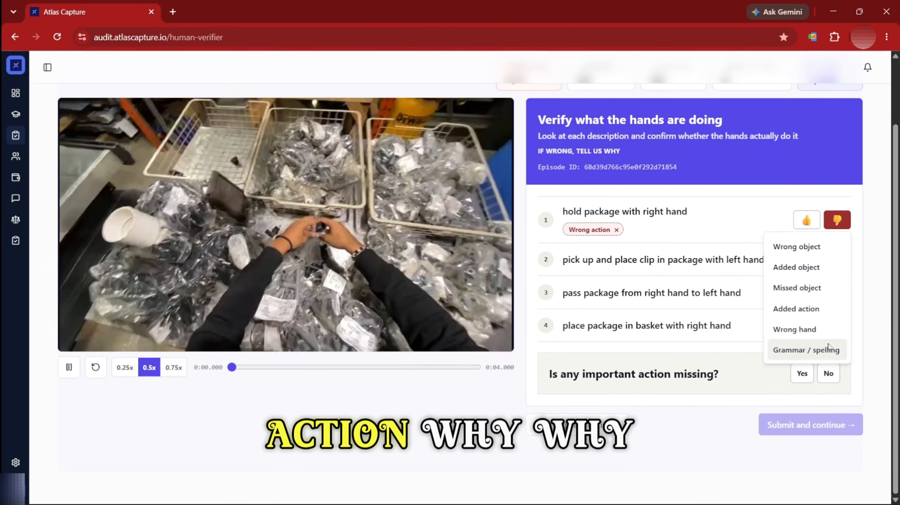
click(809, 333)
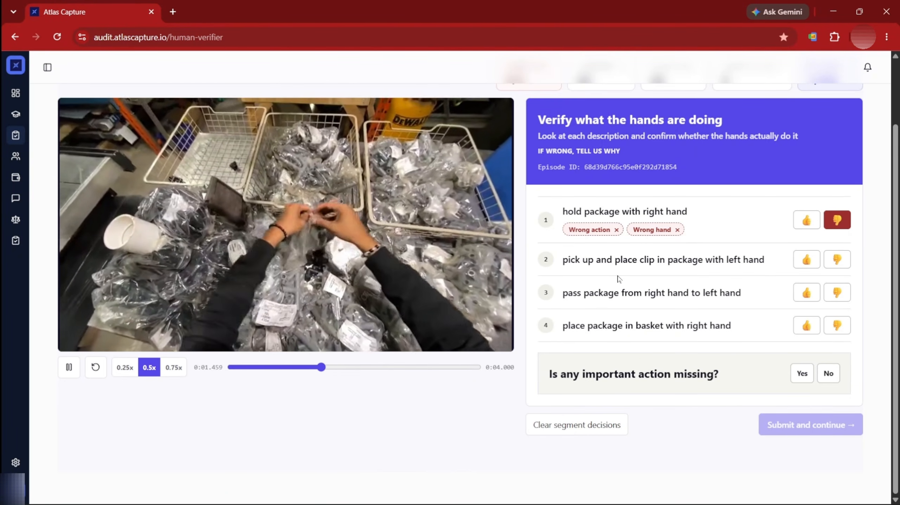
Reject the description "pick up and place clip in package with left hand" with the reason Wrong action
click(837, 260)
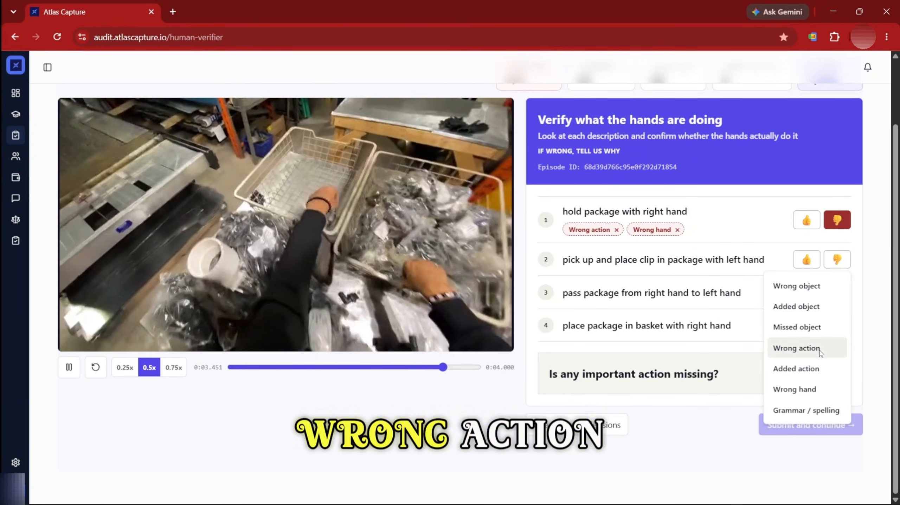
click(803, 349)
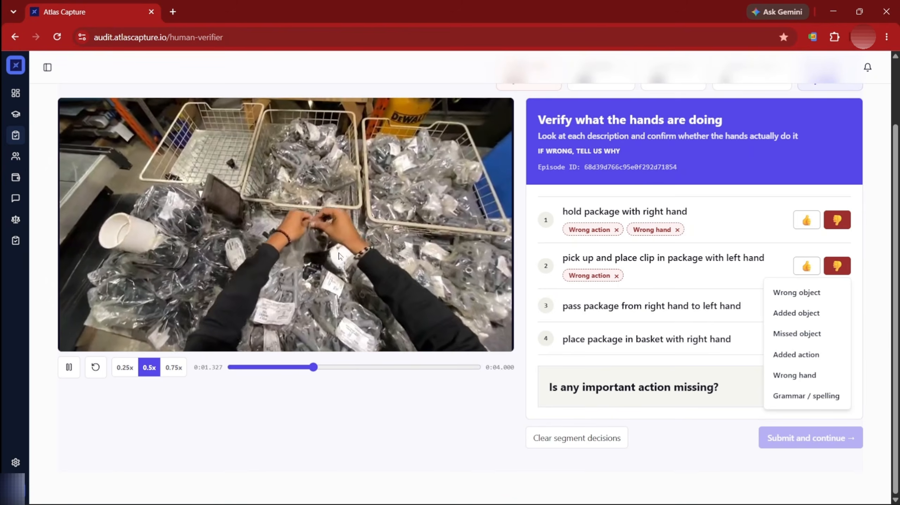
click(378, 432)
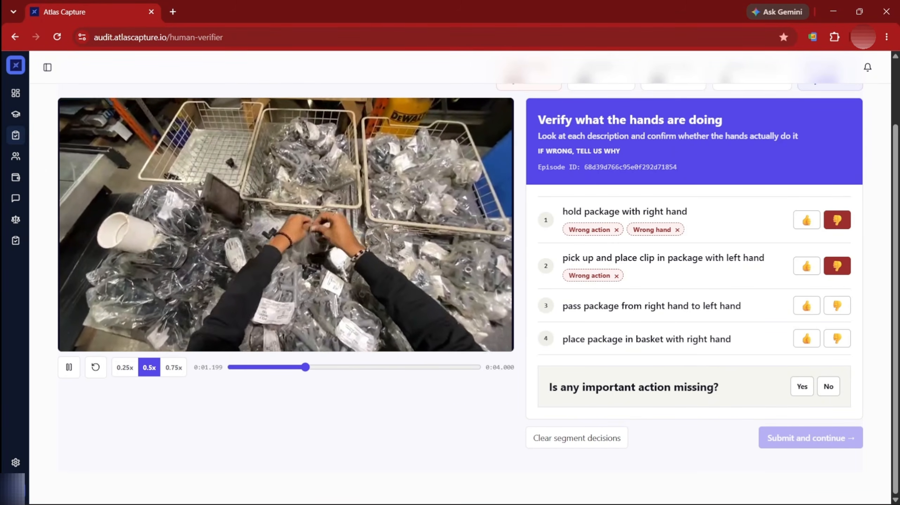
Approve "pass package from right hand to left hand" and reject "place package in basket with right hand" for Wrong action and Wrong hand
click(805, 306)
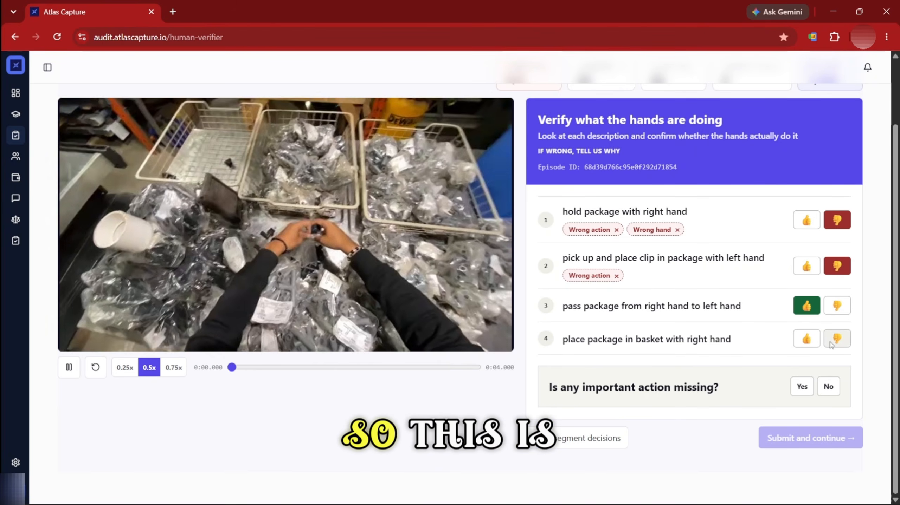
click(832, 343)
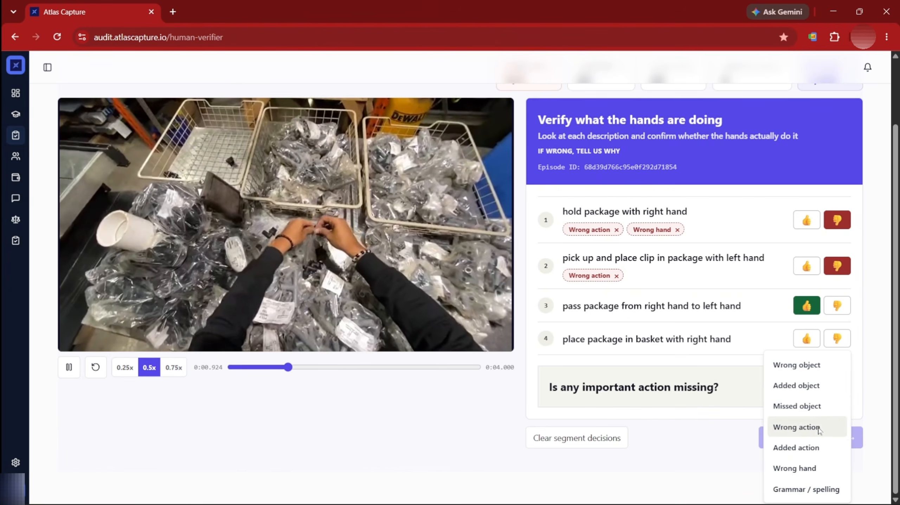
click(814, 428)
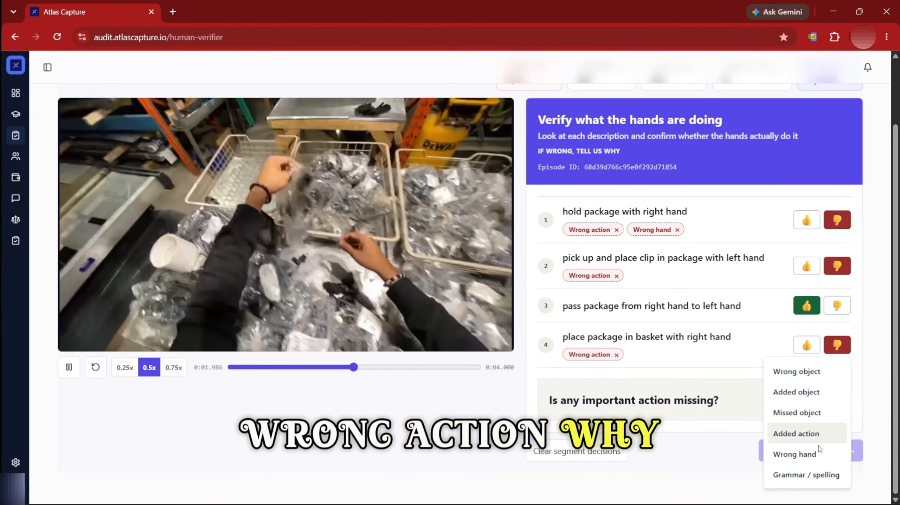
click(813, 455)
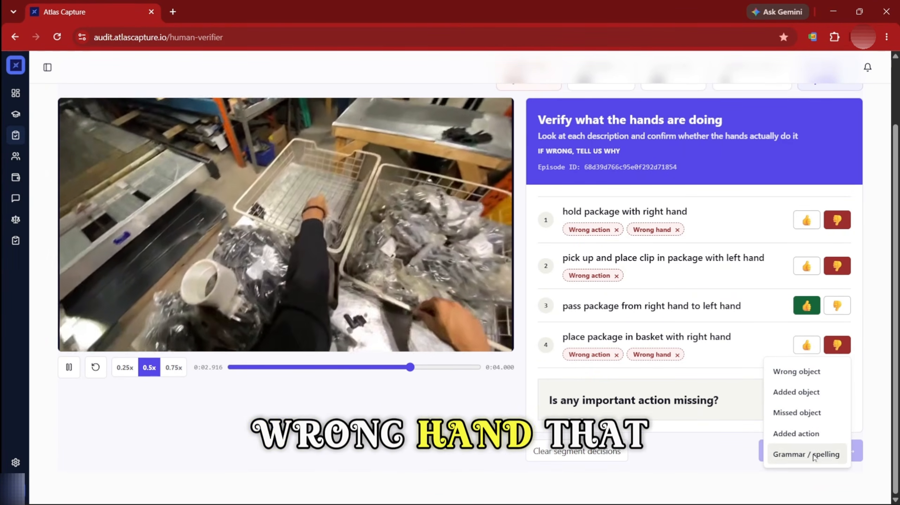
click(606, 332)
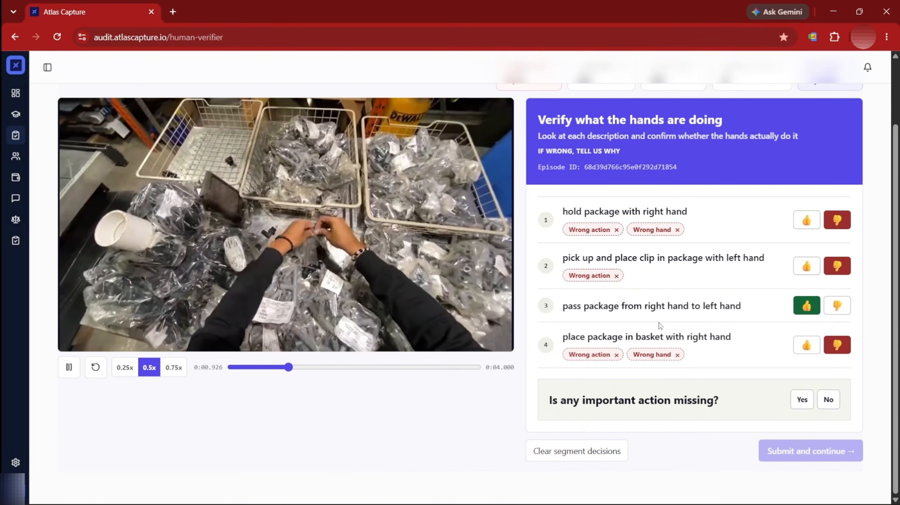
Change the verdict on "pass package from right hand to left hand" to rejected with the reason Wrong action
click(837, 311)
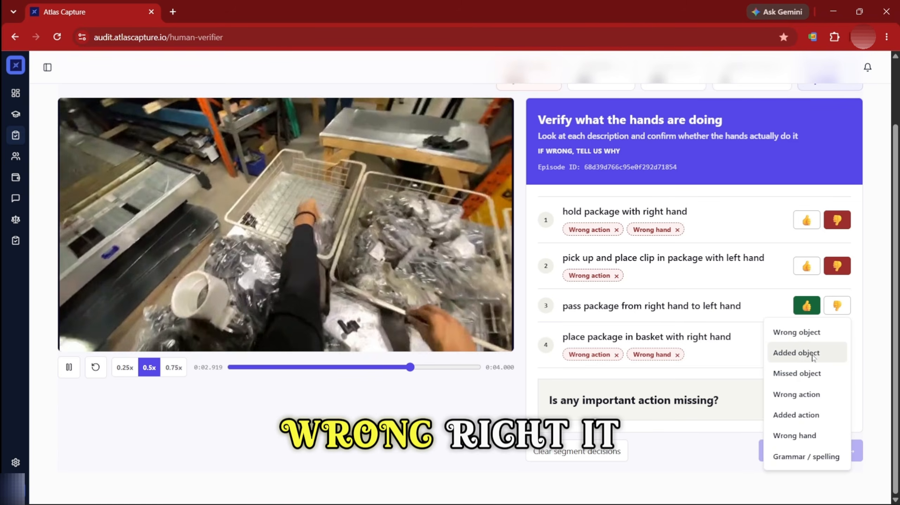
click(813, 395)
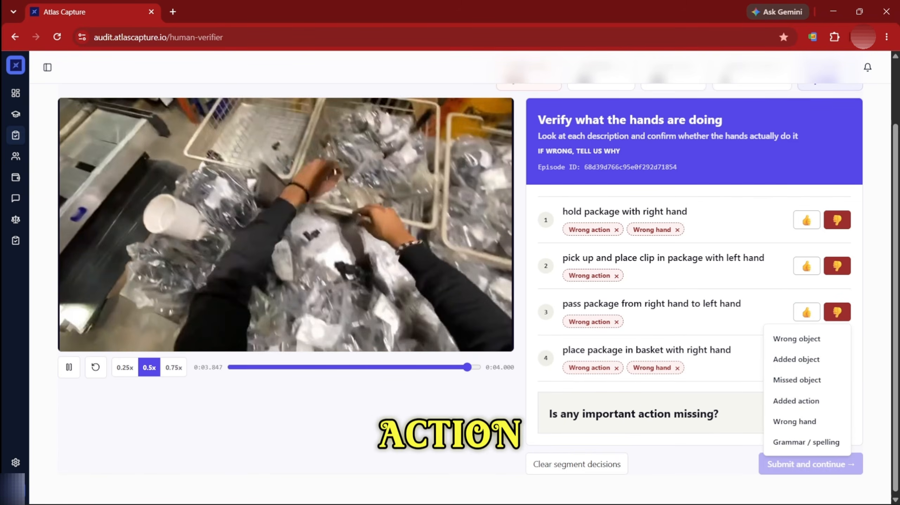
click(623, 388)
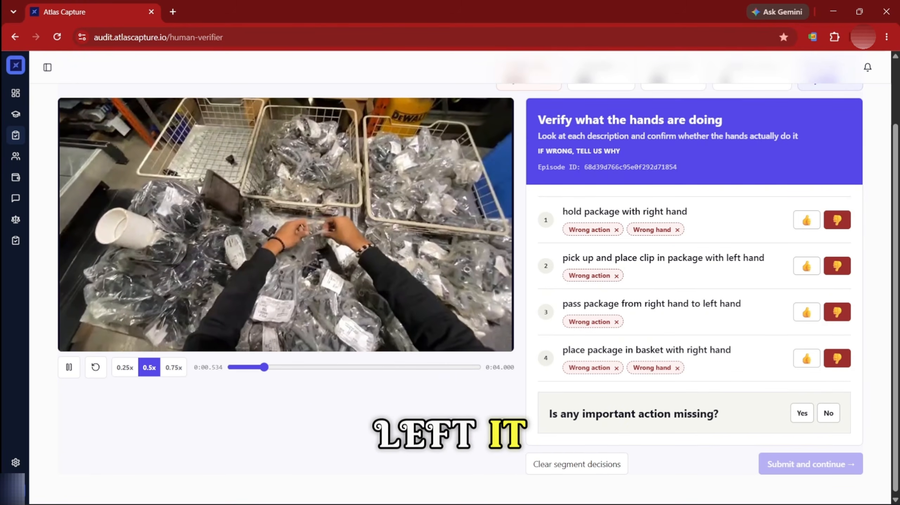
Answer Yes to whether an important action is missing from the package segment and submit the review
scroll(789, 390, down, 1)
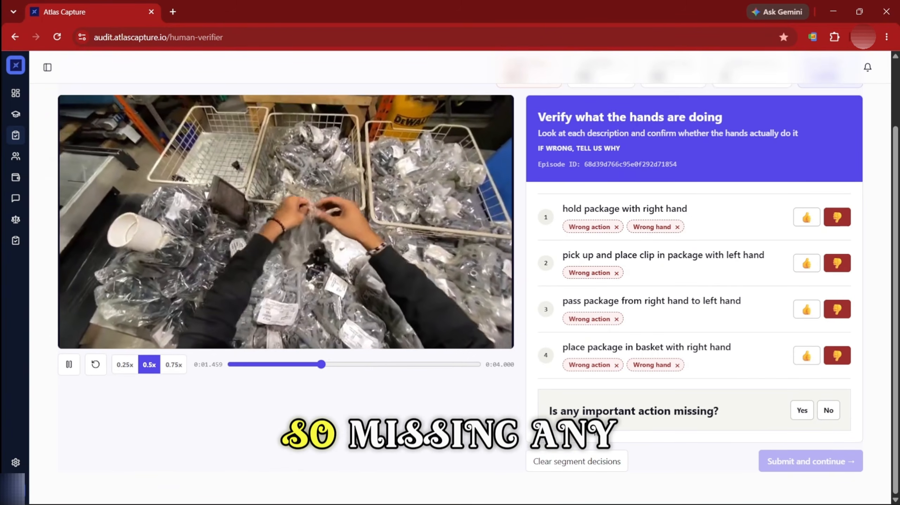
click(804, 412)
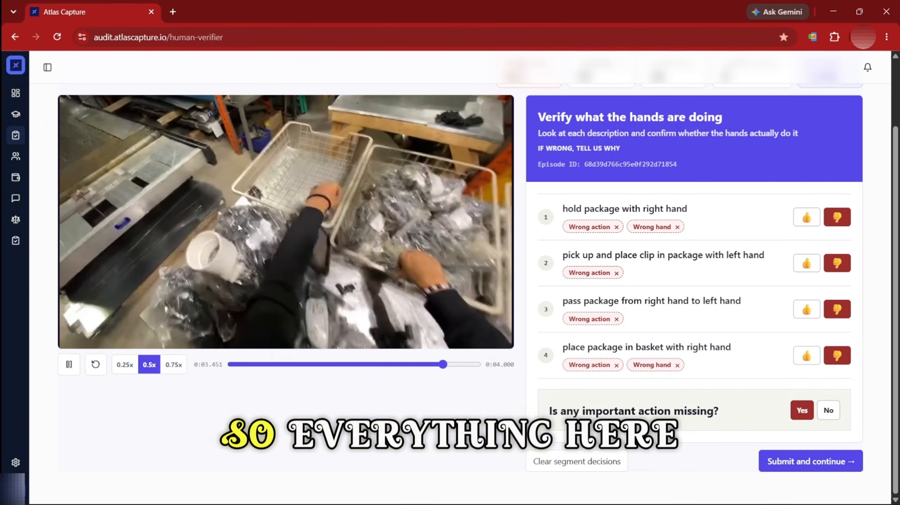
scroll(577, 297, up, 3)
scroll(577, 298, down, 3)
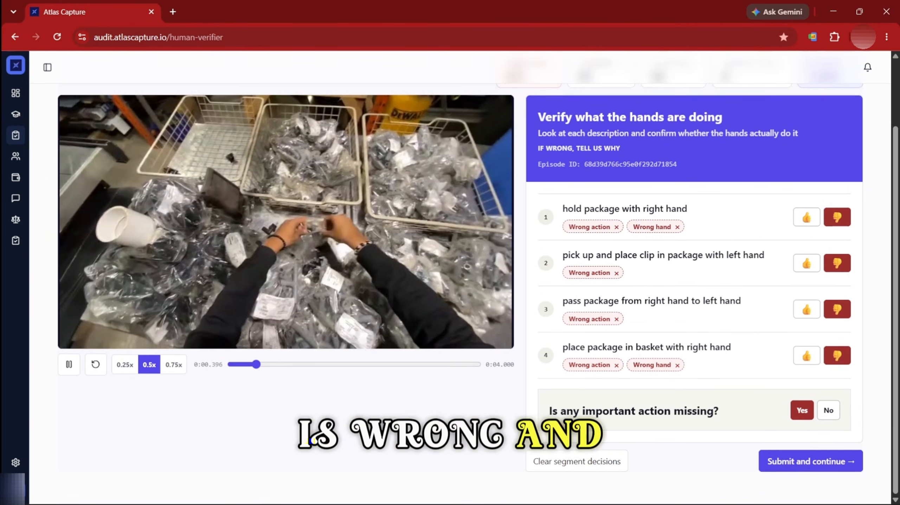
click(825, 469)
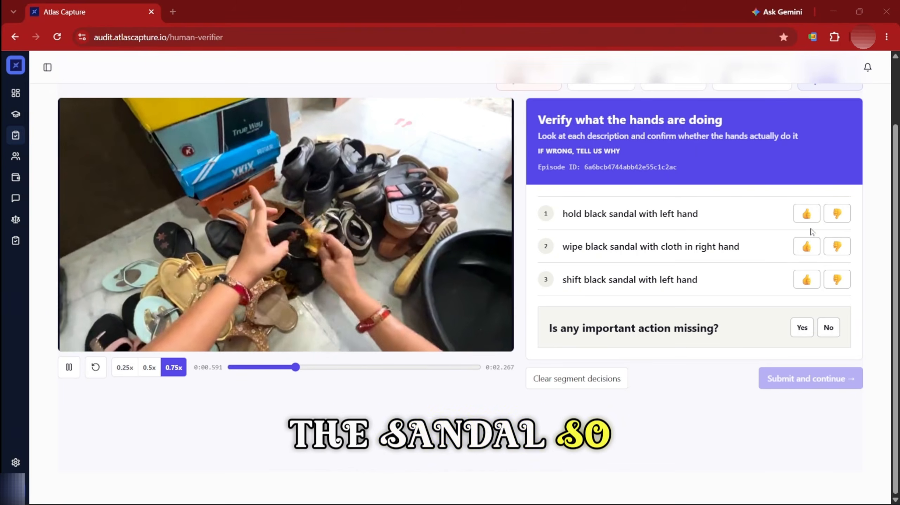
Approve all three black sandal descriptions, answer No to a missing important action, and submit the segment
click(807, 214)
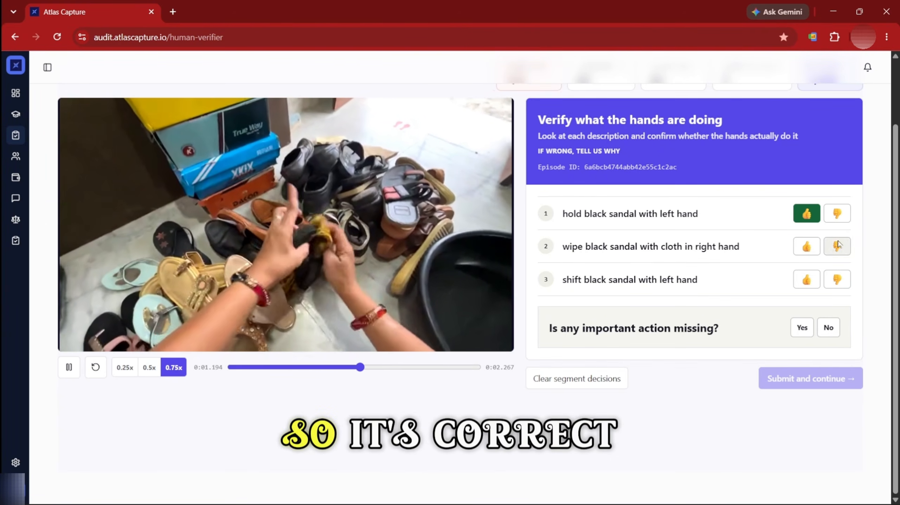
click(808, 246)
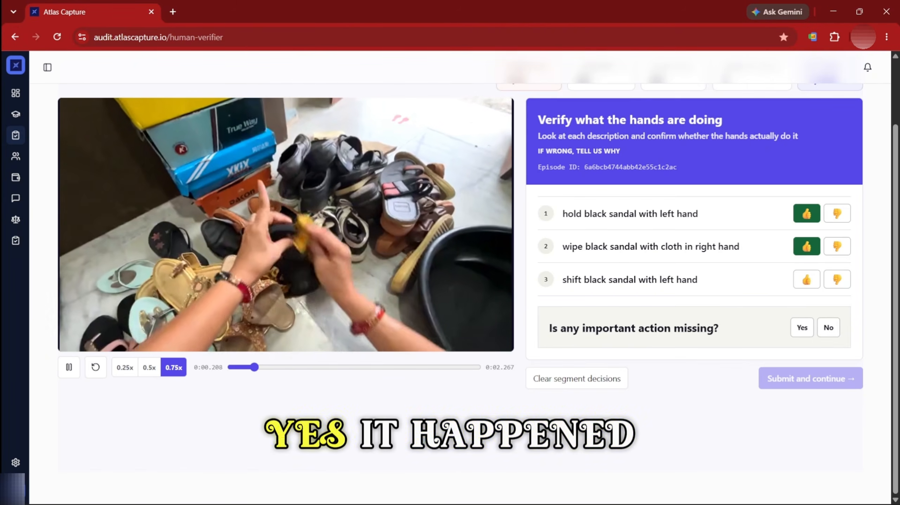
click(806, 279)
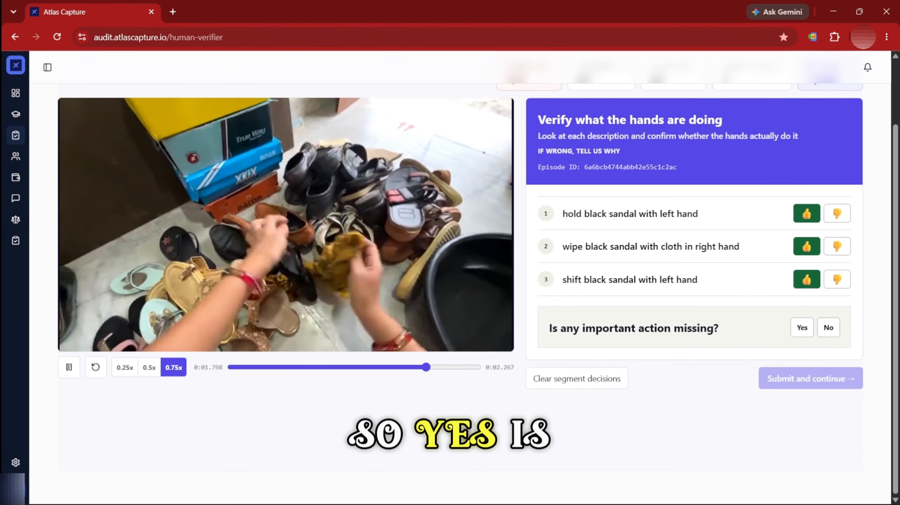
click(829, 327)
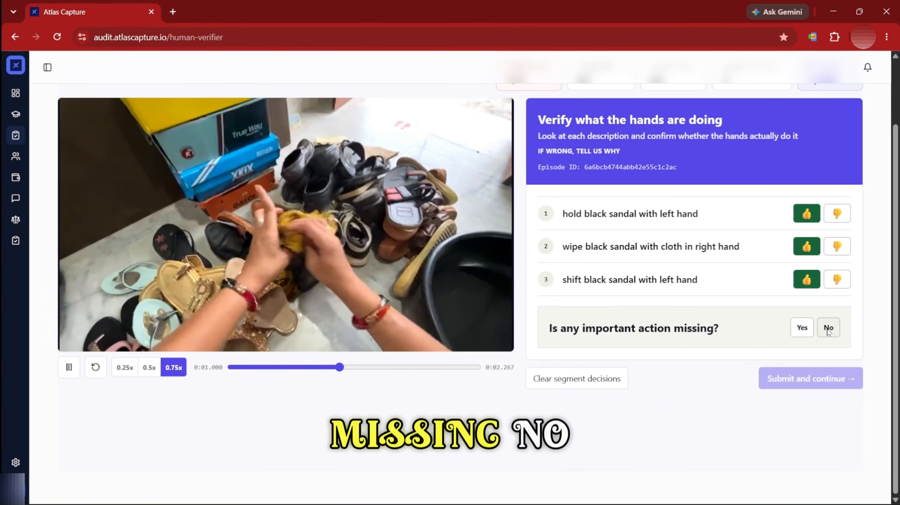
click(801, 380)
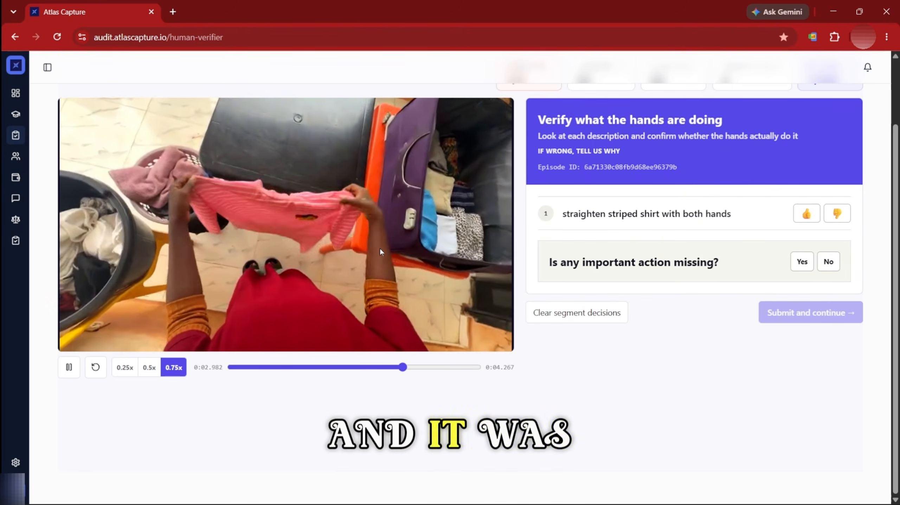
Approve "straighten striped shirt with both hands", answer No to a missing important action, and submit the segment
click(798, 219)
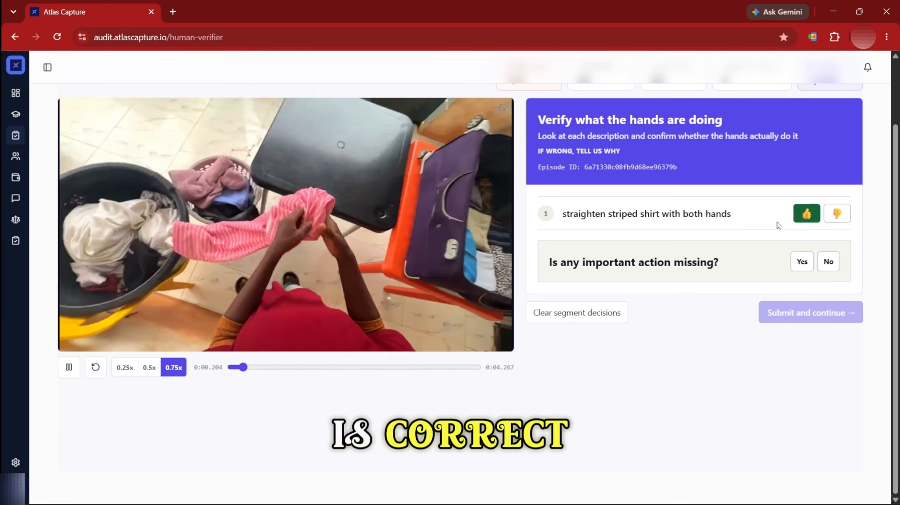
click(828, 262)
click(826, 313)
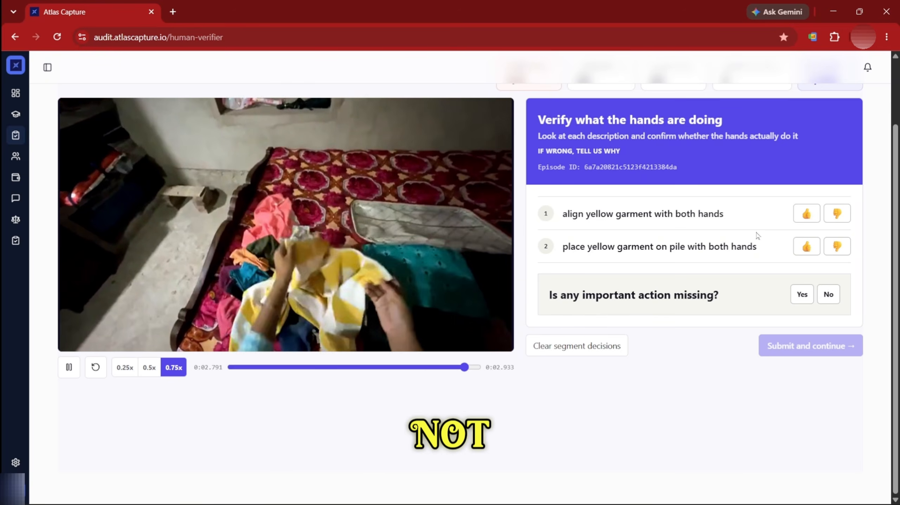
Approve both yellow garment descriptions, answer No to a missing important action, and submit the segment
click(806, 213)
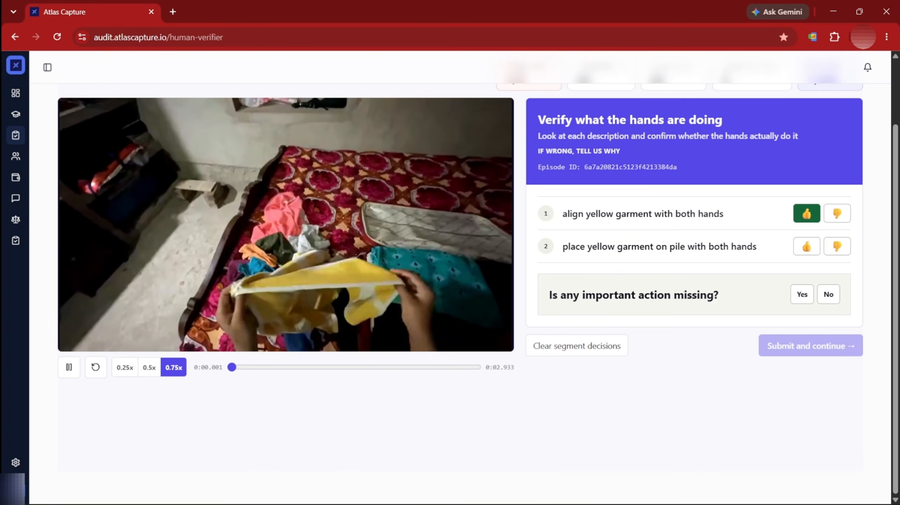
click(806, 250)
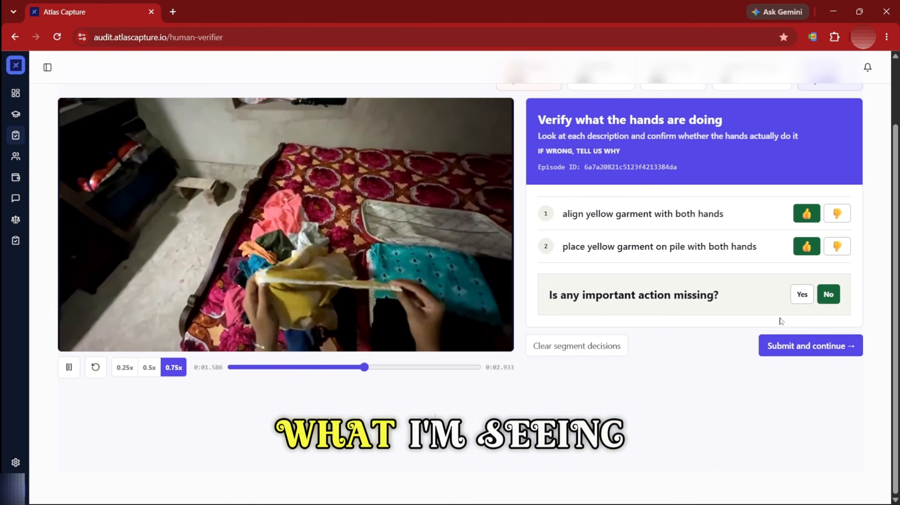
click(803, 346)
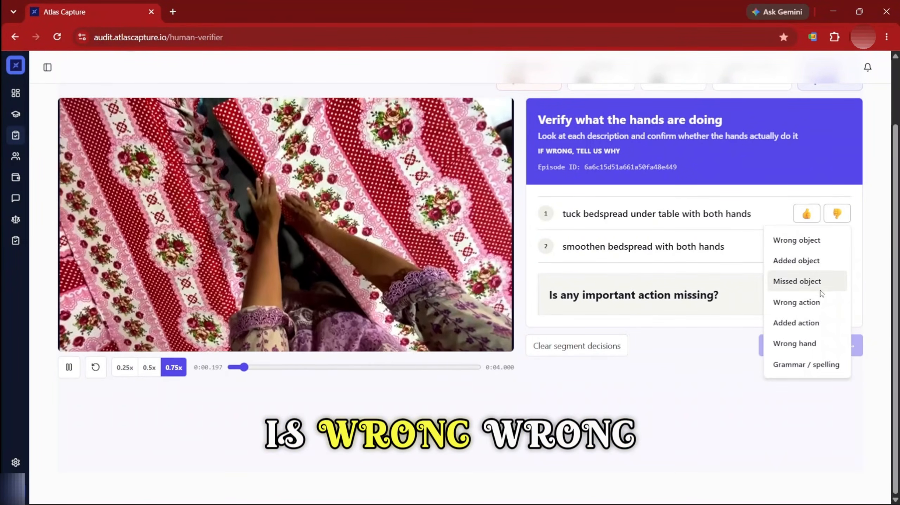
Reject the description "tuck bedspread under table with both hands" with the reason Wrong action
click(813, 305)
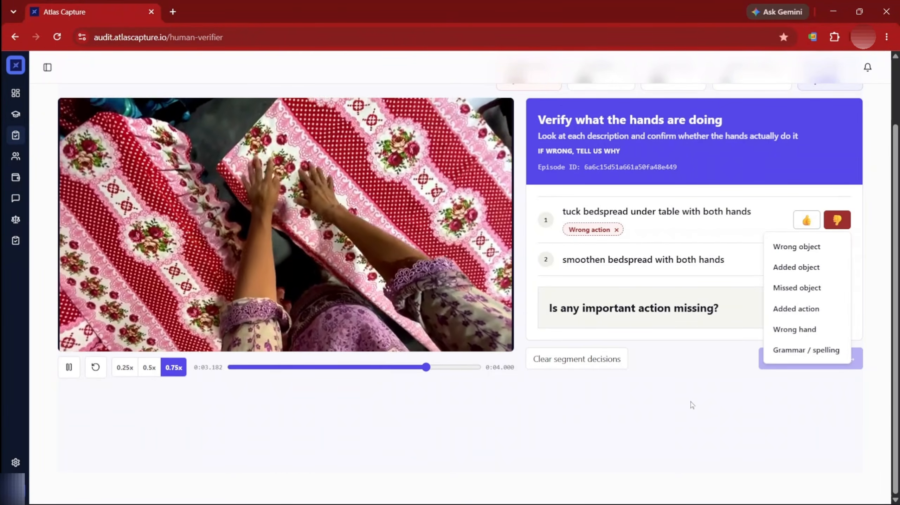
click(693, 401)
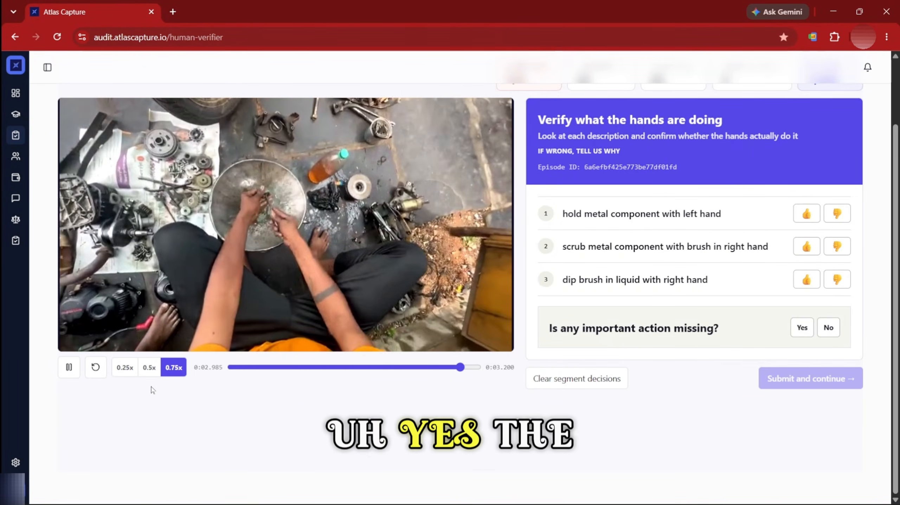
Play the metal component segment at 0.5x, approve all three descriptions, answer No to a missing important action, and submit it
click(149, 368)
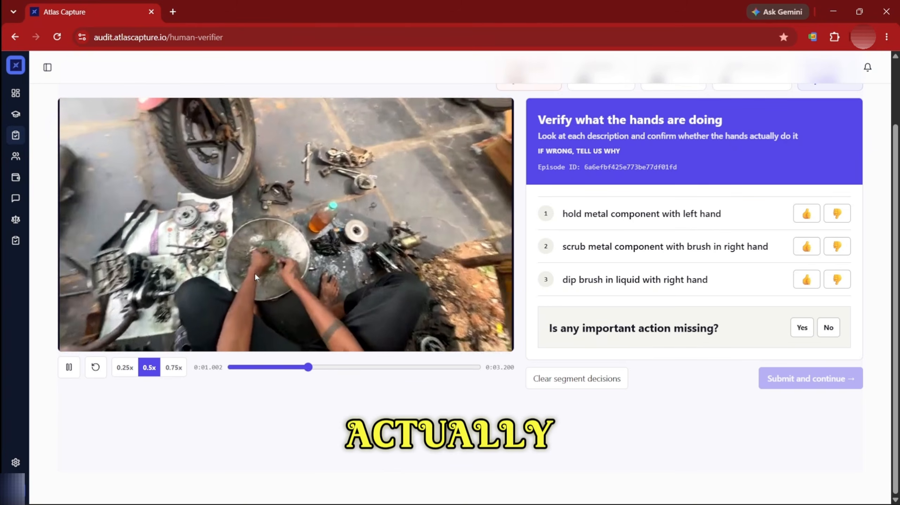
click(805, 214)
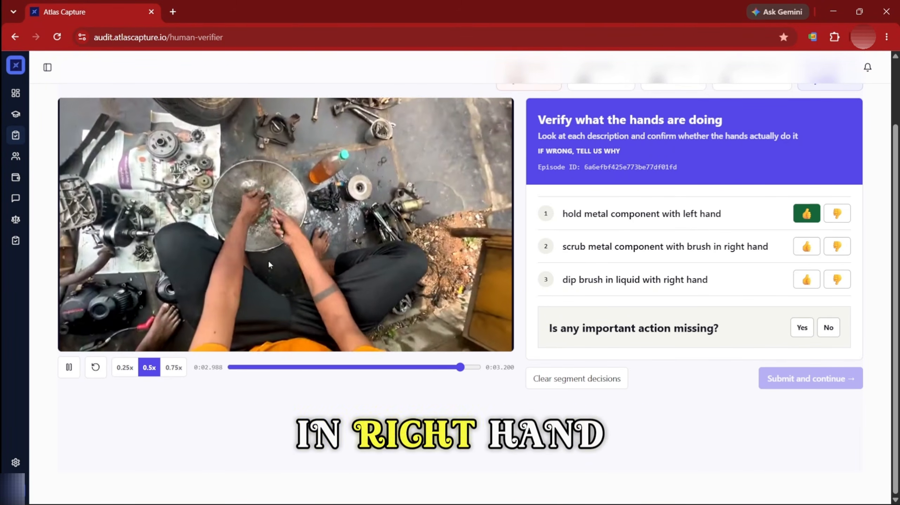
click(805, 247)
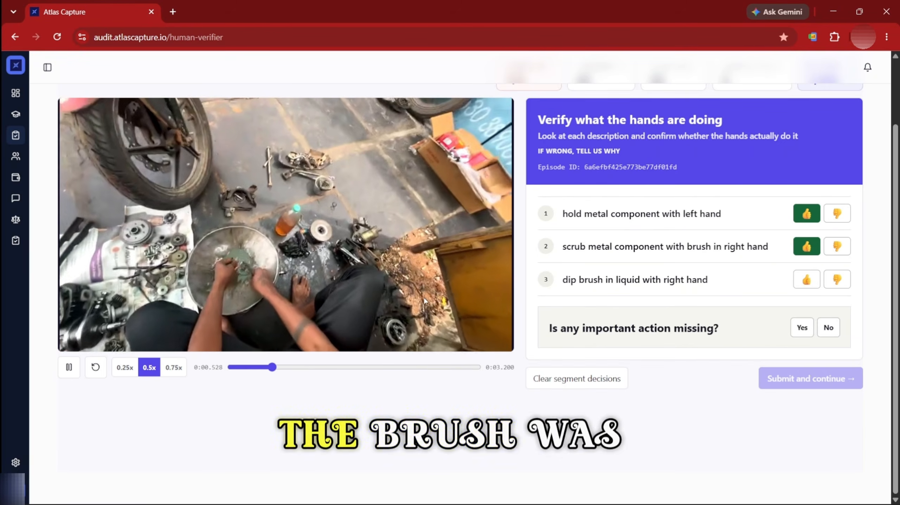
click(808, 281)
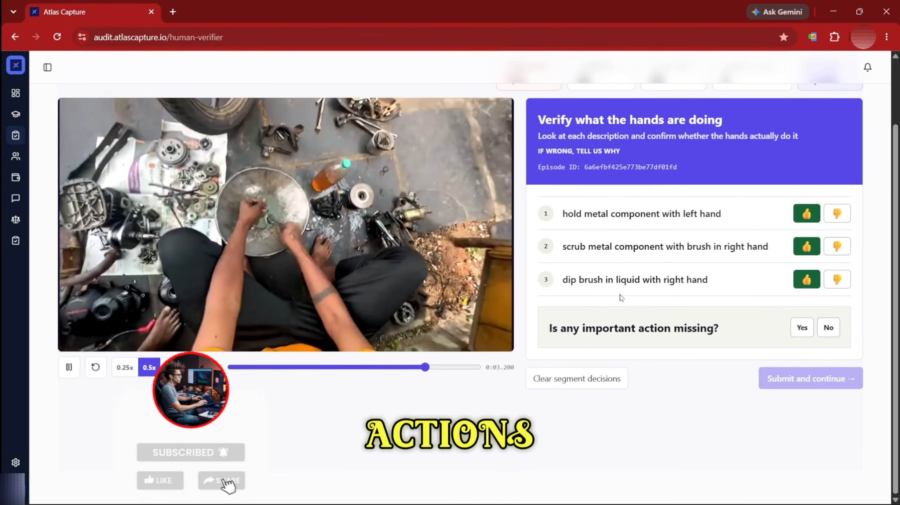
click(829, 328)
click(797, 378)
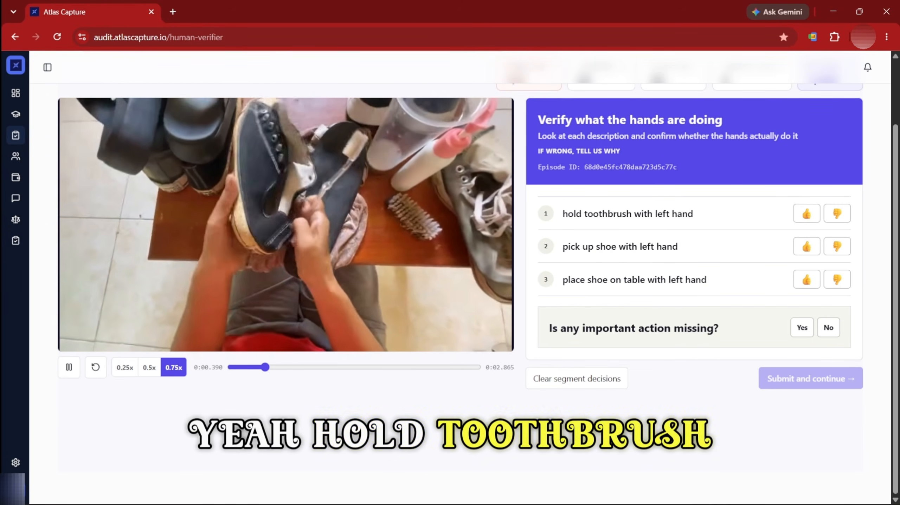
Reject "hold toothbrush with left hand" as Wrong hand and approve the descriptions of picking up and placing the shoe
click(836, 213)
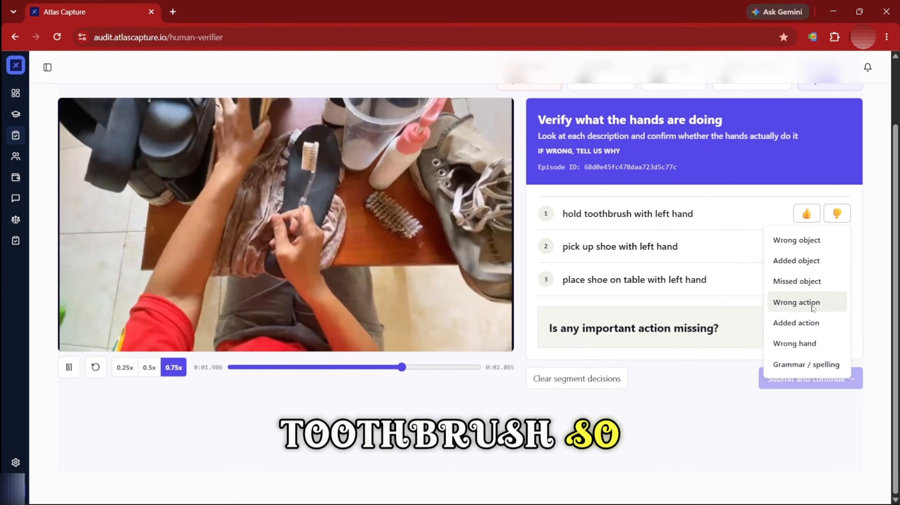
click(821, 344)
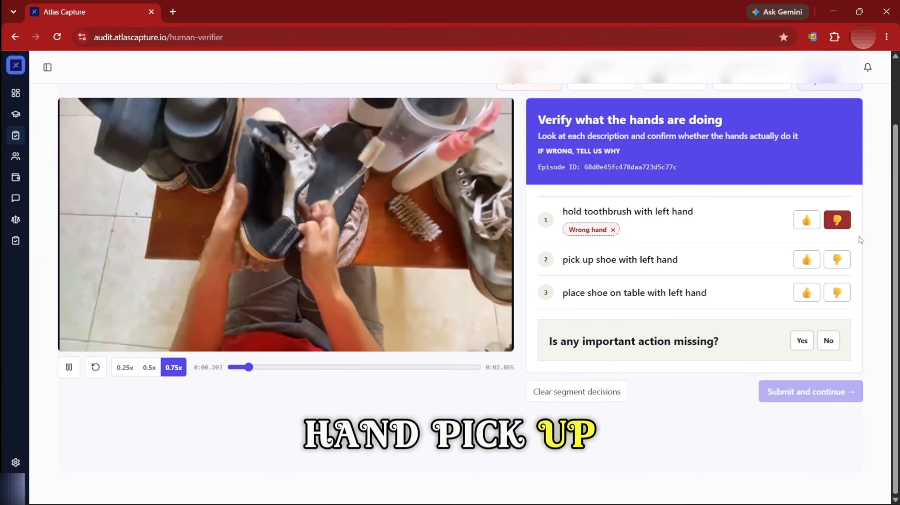
click(806, 260)
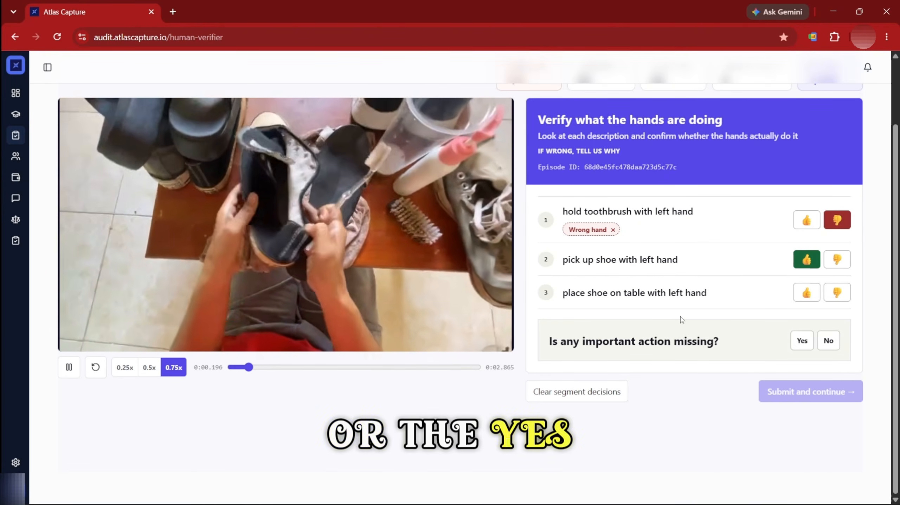
click(806, 293)
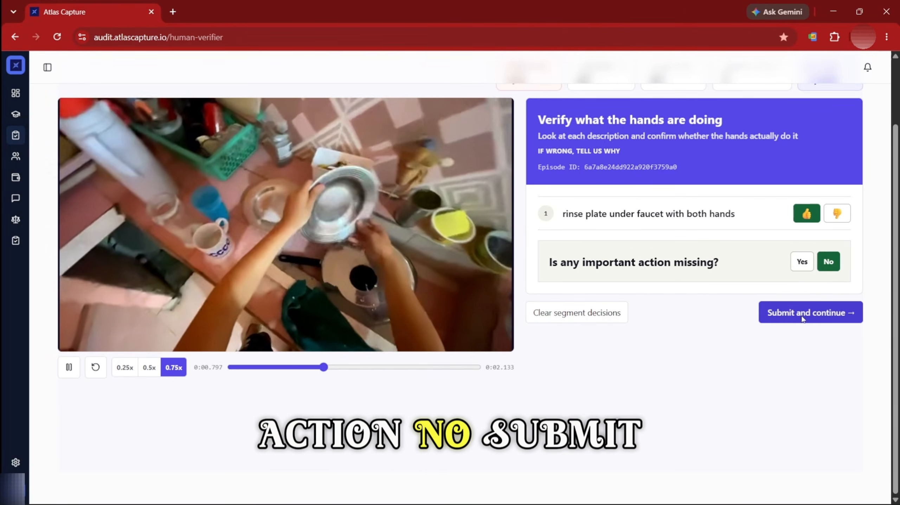
Submit the review of the "rinse plate under faucet with both hands" segment
click(802, 318)
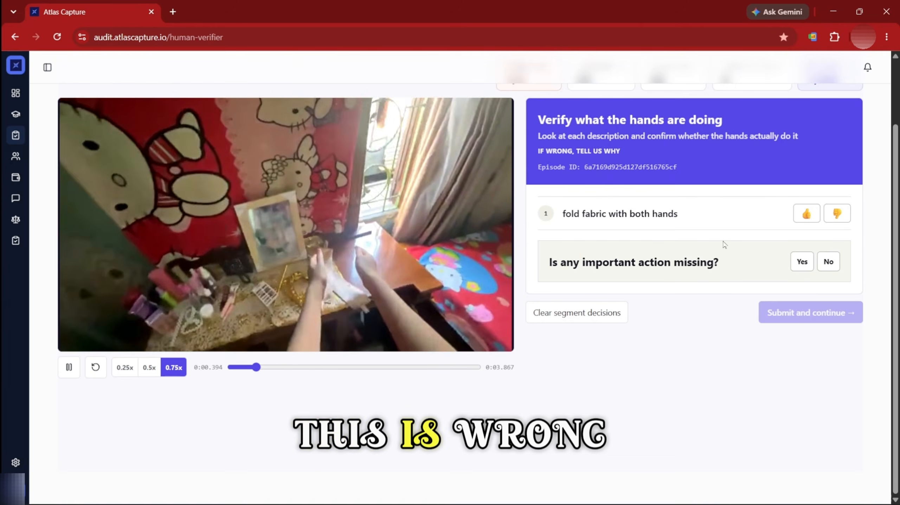
Reject "fold fabric with both hands" as Wrong action, answer Yes to a missing important action, and submit the segment
click(836, 214)
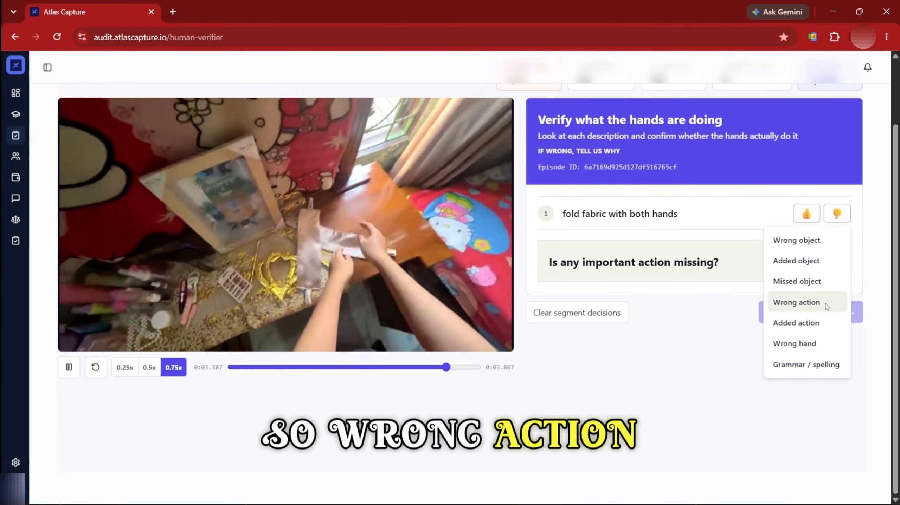
click(826, 304)
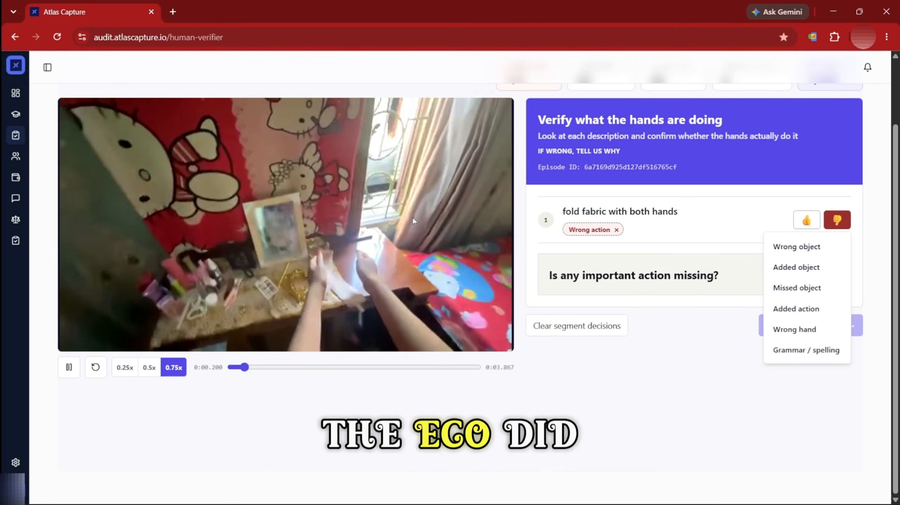
click(631, 407)
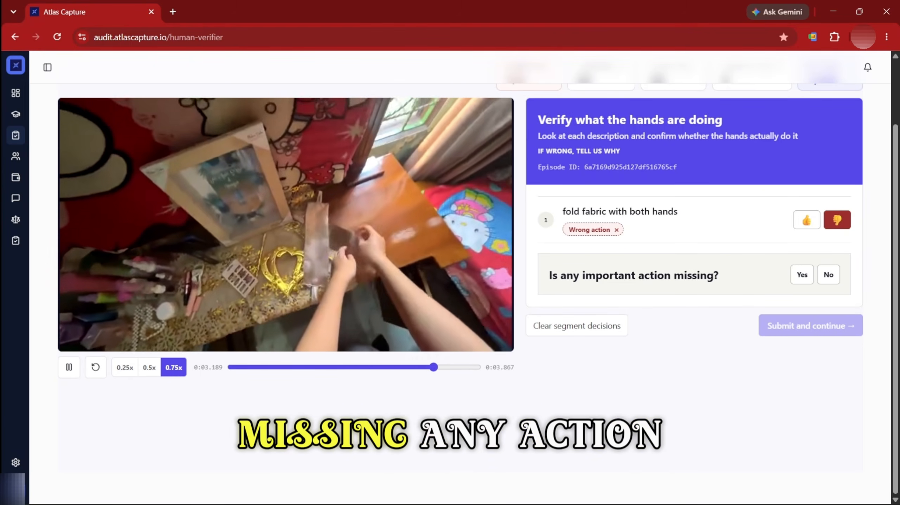
click(802, 276)
click(814, 325)
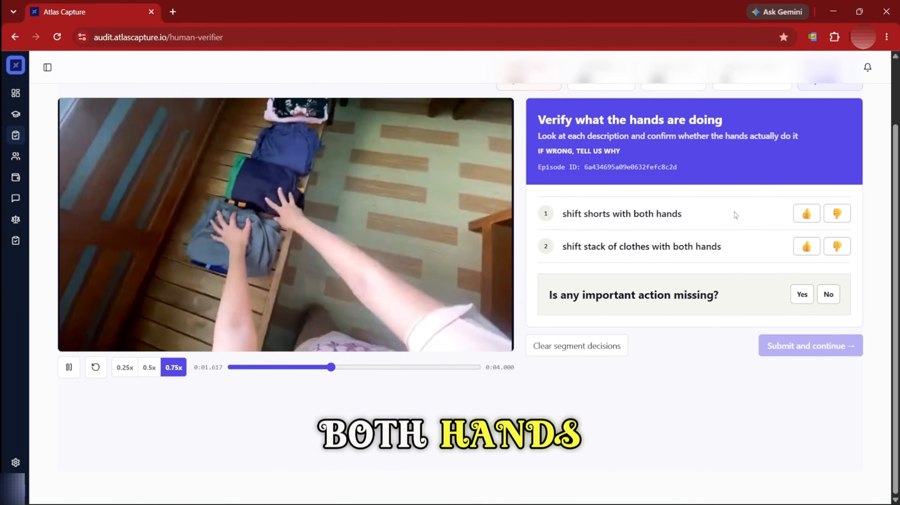
Approve the shorts and stack of clothes descriptions, answer No to a missing important action, and submit the segment
click(807, 213)
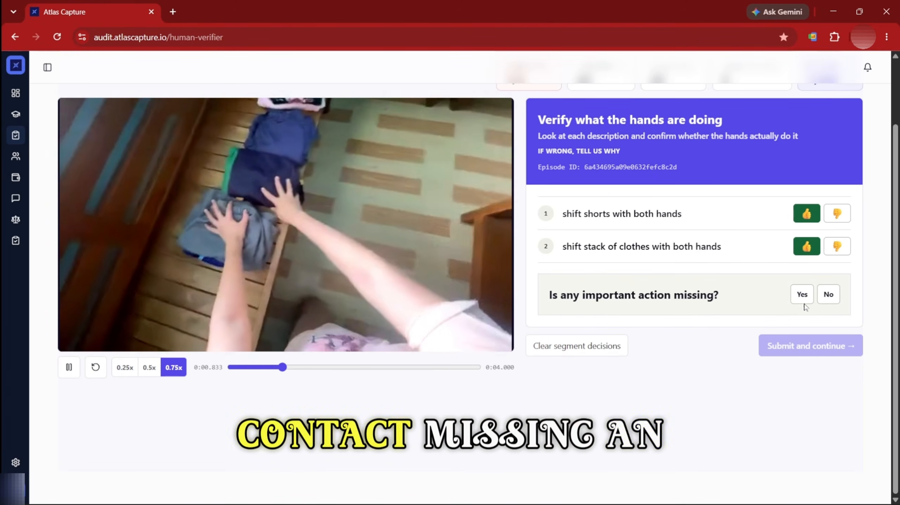
click(829, 294)
click(791, 346)
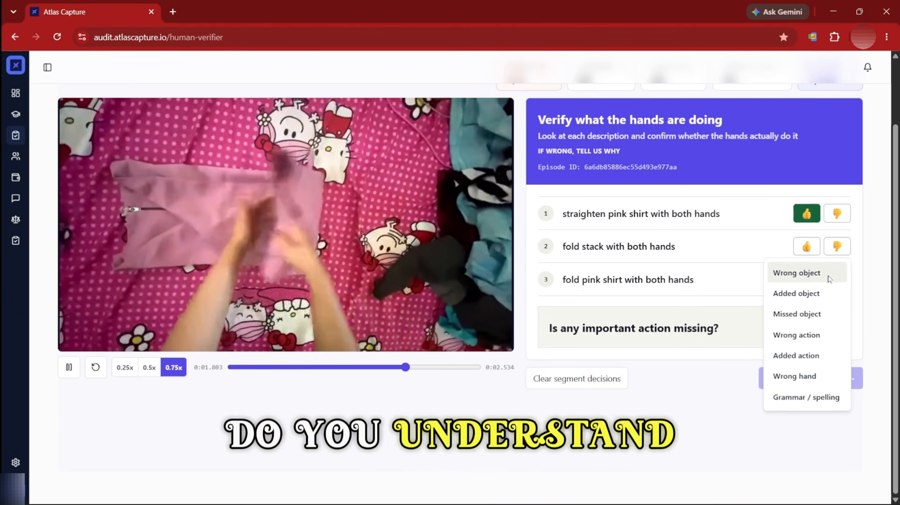
Reject "fold stack with both hands" as Wrong object, approve "fold pink shirt with both hands", answer No to a missing action, and submit
click(795, 276)
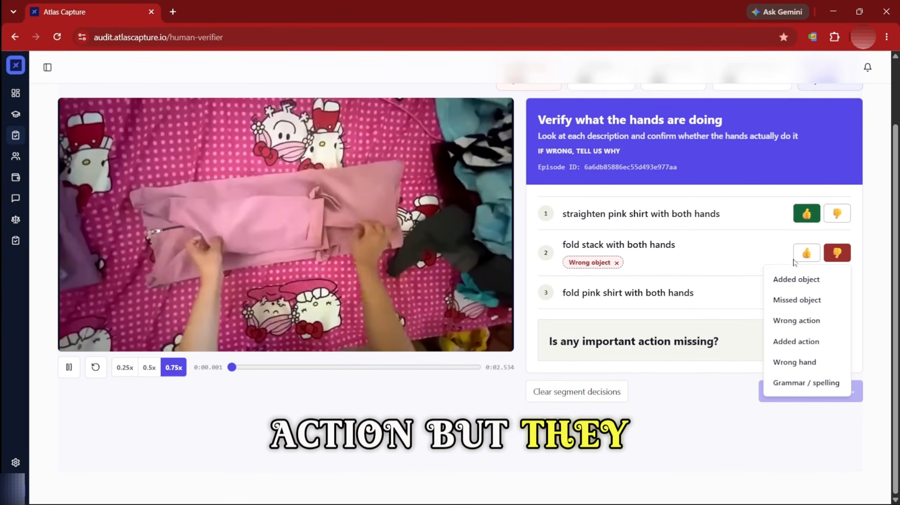
click(694, 439)
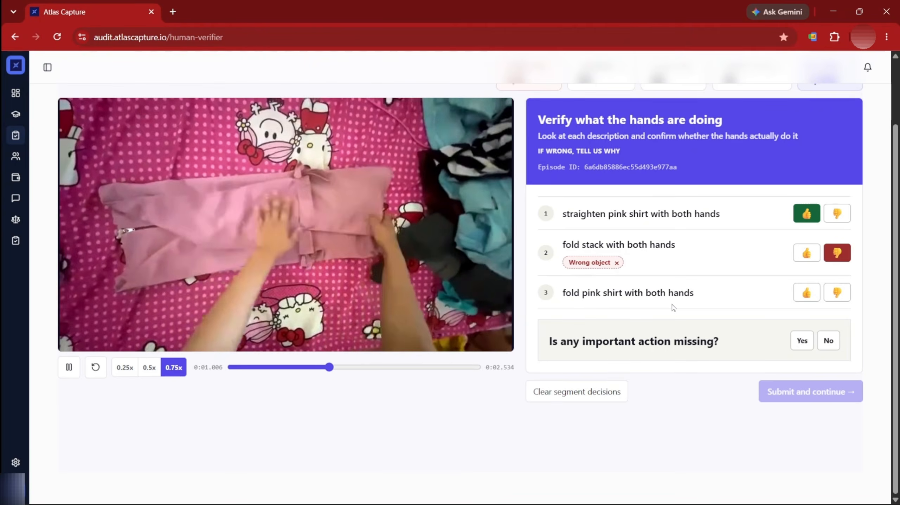
click(806, 294)
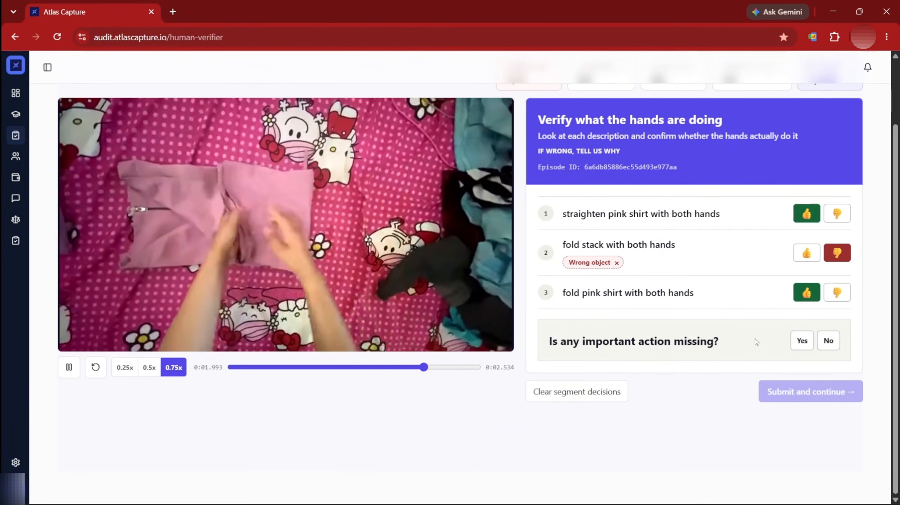
click(829, 341)
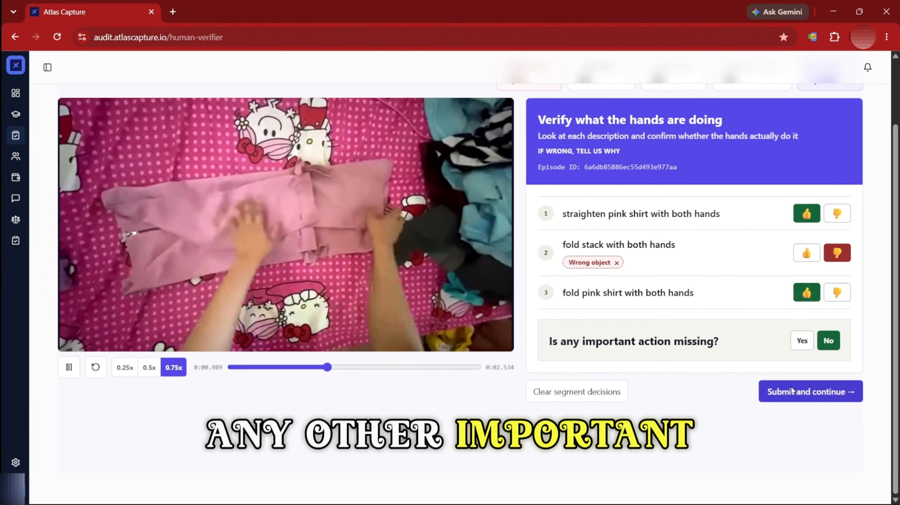
click(791, 388)
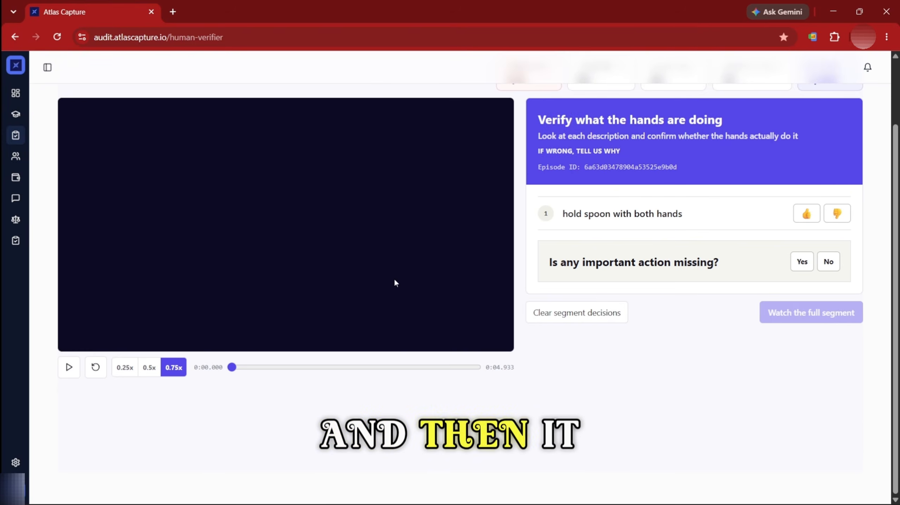